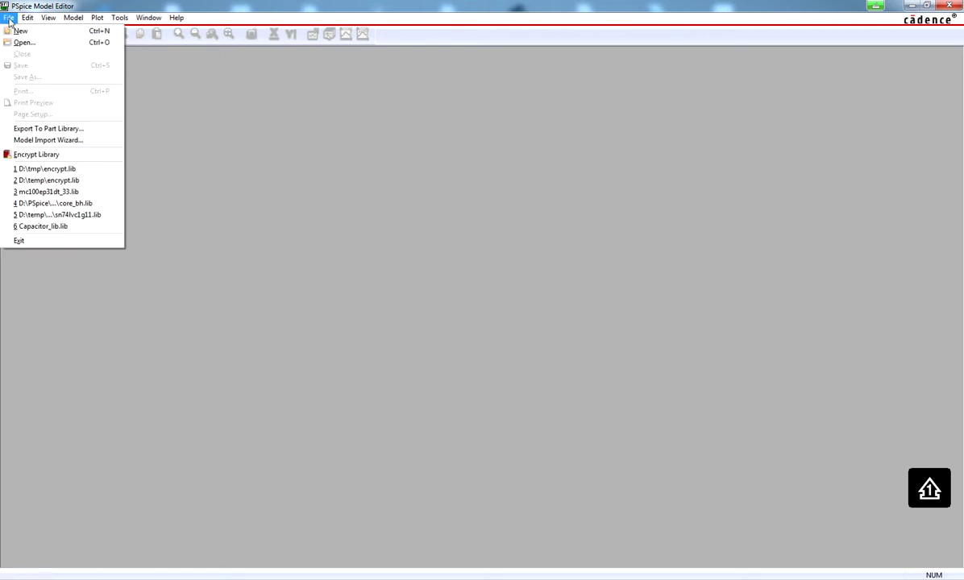
Step: Create a new library and add a model named new_diode based on the Diode device characteristic curves
left_click(19, 31)
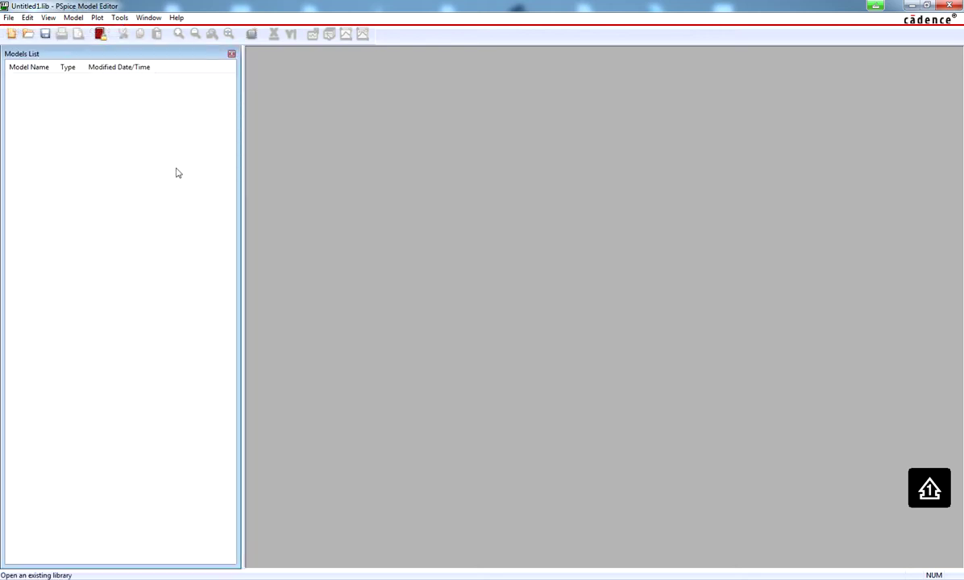
left_click(72, 18)
left_click(82, 31)
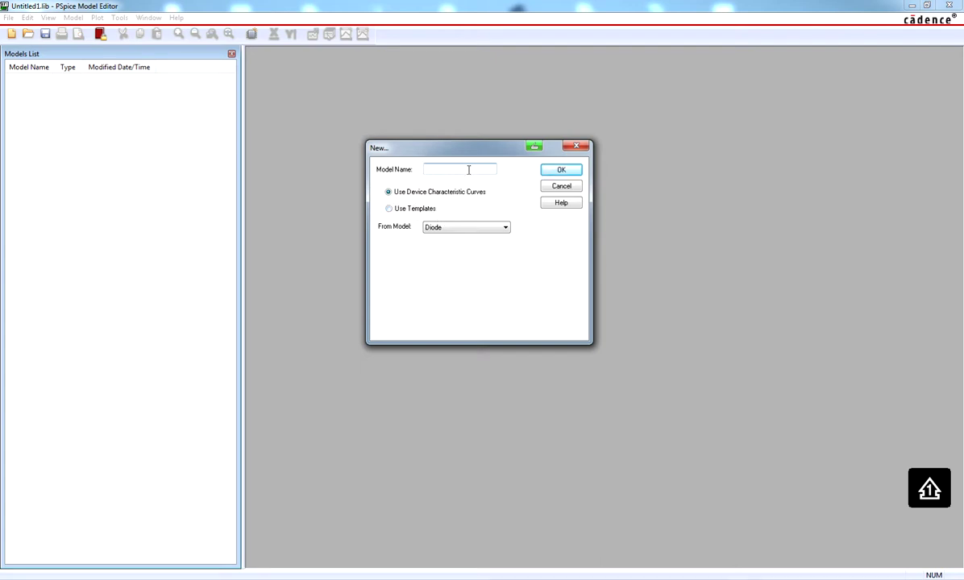
type("new_diode")
left_click(501, 228)
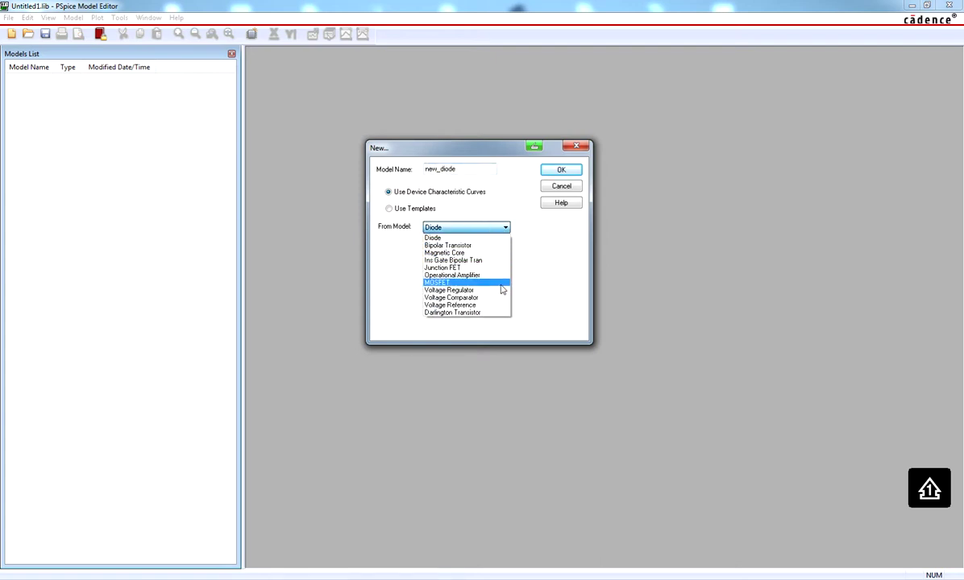
left_click(497, 239)
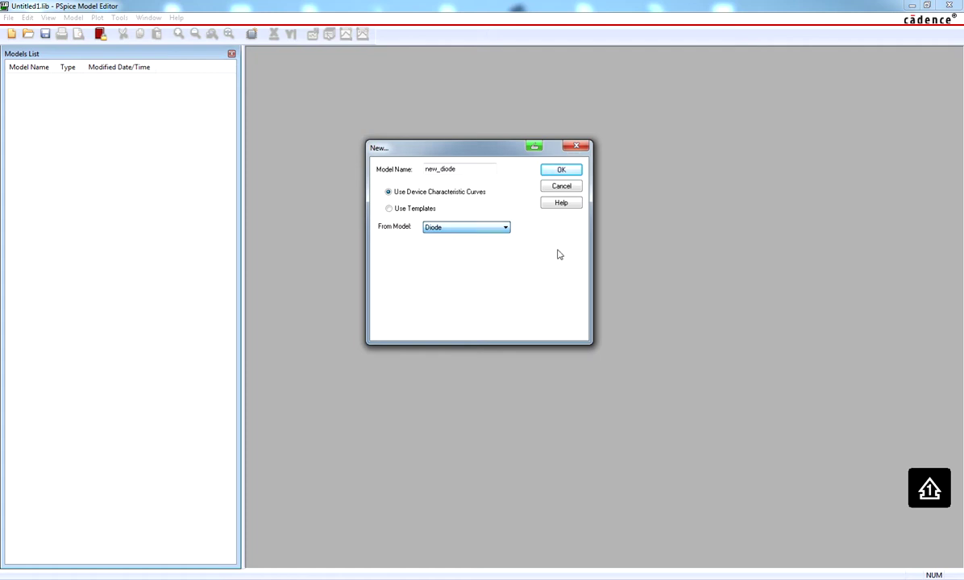
left_click(569, 174)
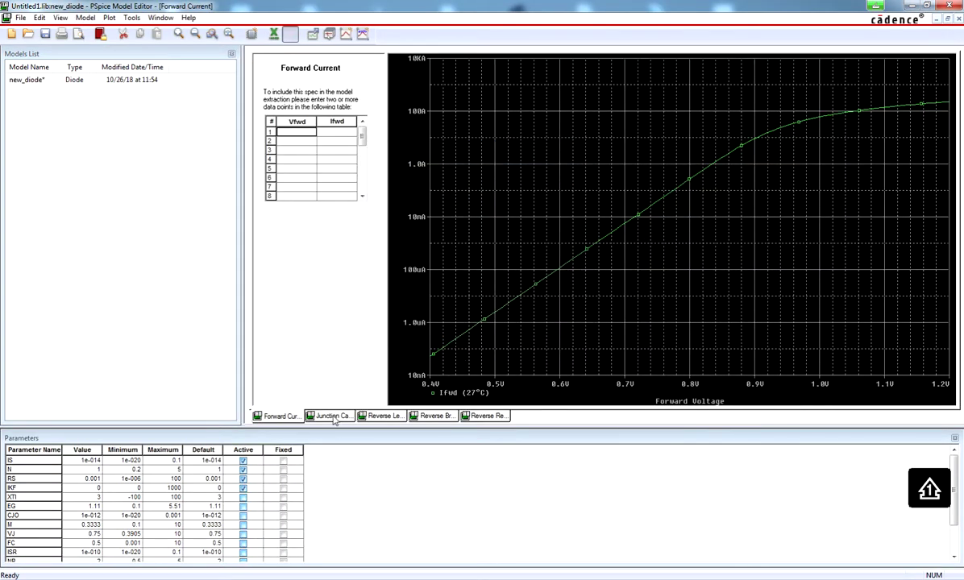
Step: Look through the diode's Junction Capacitance, Reverse Leakage, Reverse Breakdown and Reverse Recovery curves, ending on Forward Current
left_click(332, 416)
left_click(383, 416)
left_click(433, 417)
left_click(486, 416)
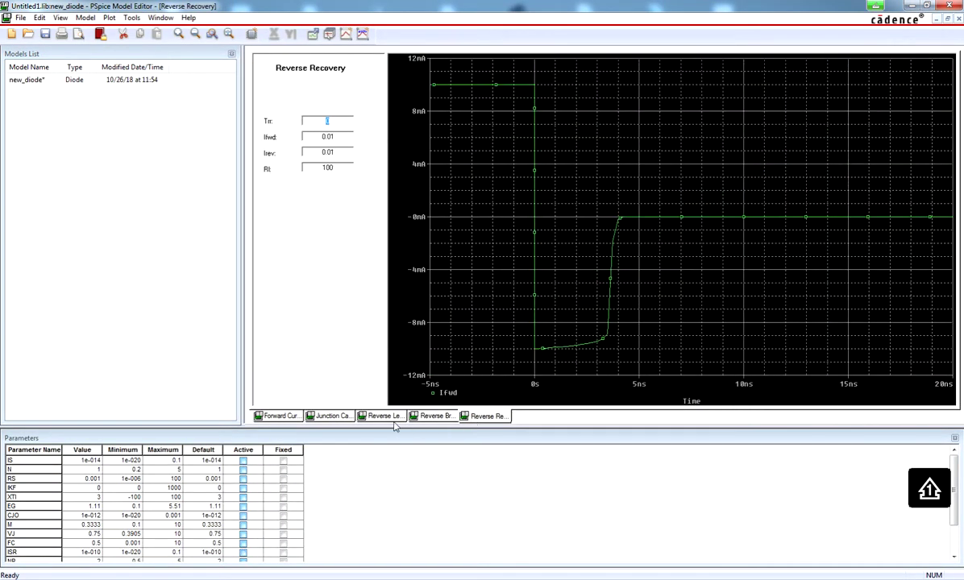
left_click(279, 416)
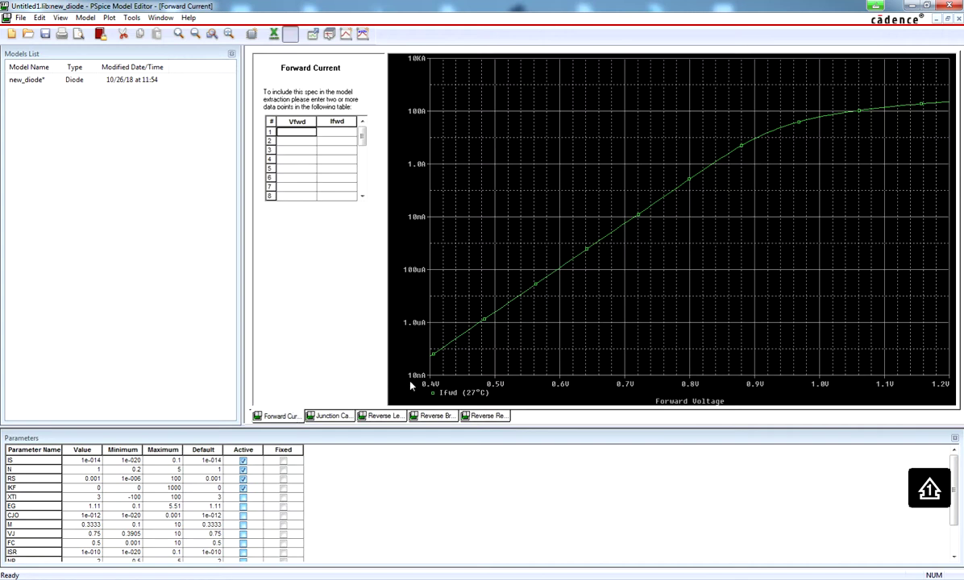
Step: Enter the first two Forward Current data points: Vfwd 0.77 with Ifwd 0.1, and Vfwd 0.9 with Ifwd 0.4
left_click(613, 401)
left_click(336, 313)
type("0.77")
key("Tab")
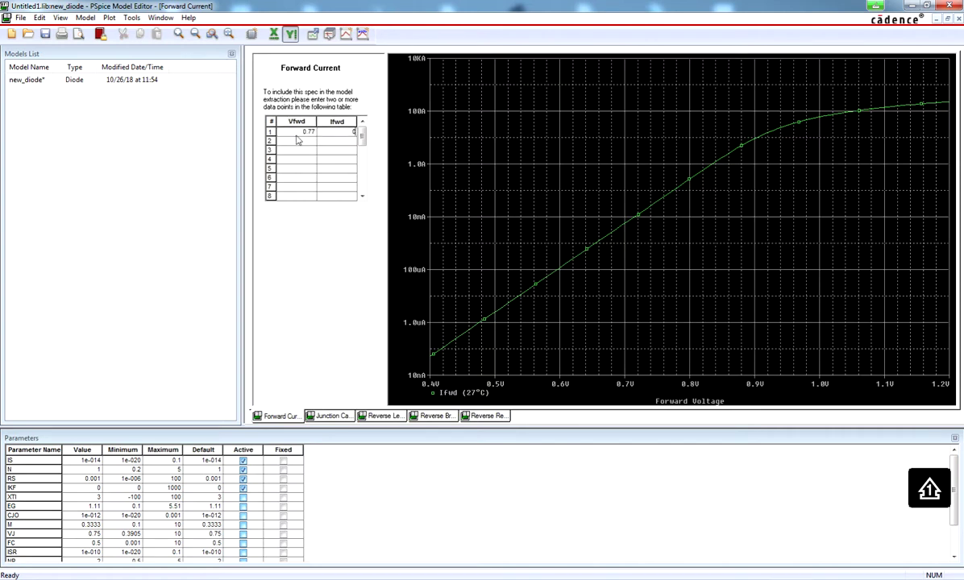
type("0.1")
key("Tab")
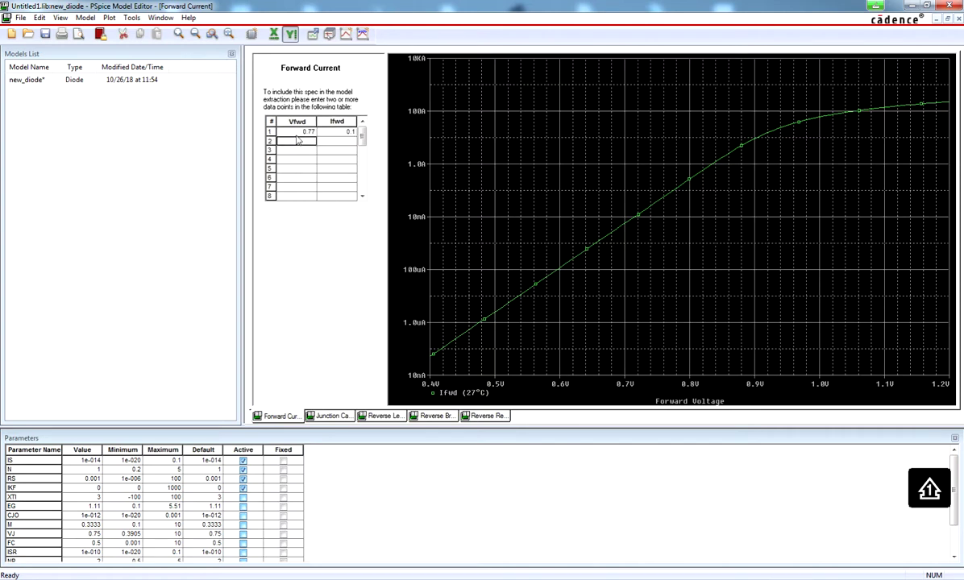
type("0.9")
key("Tab")
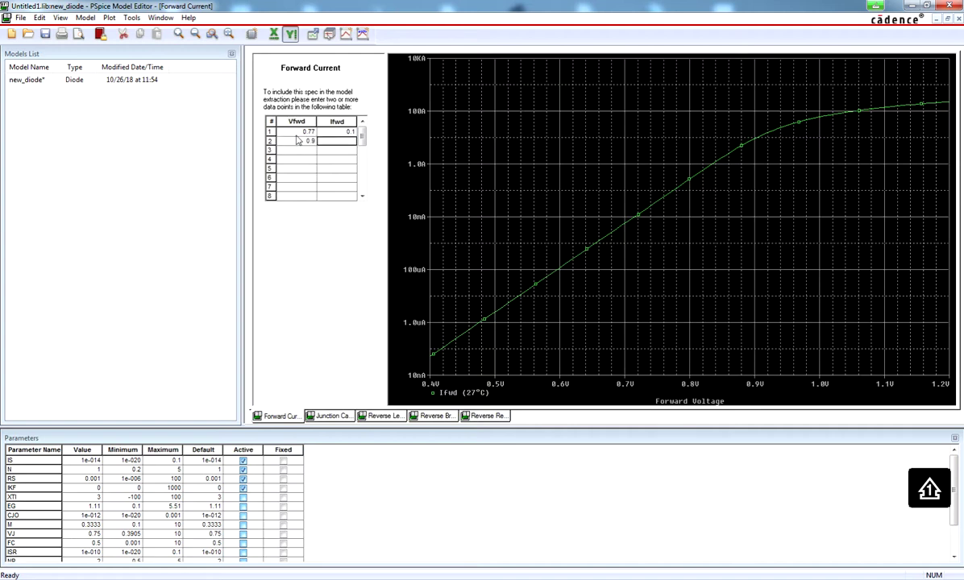
type("0.4")
key("Tab")
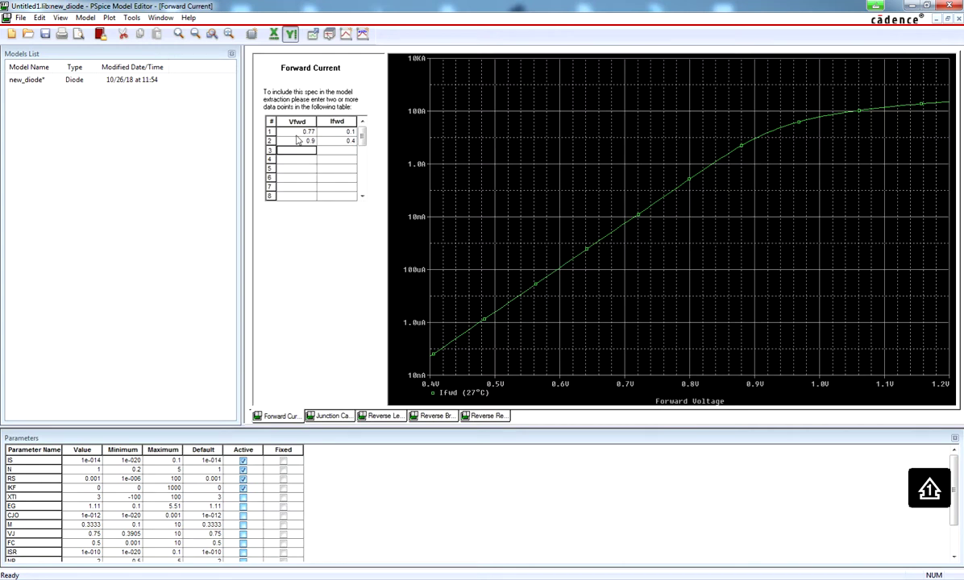
Step: Add the third and fourth Forward Current points: Vfwd 1 with Ifwd 0.85, and Vfwd 1.2 with Ifwd 2.9
type("1")
key("Tab")
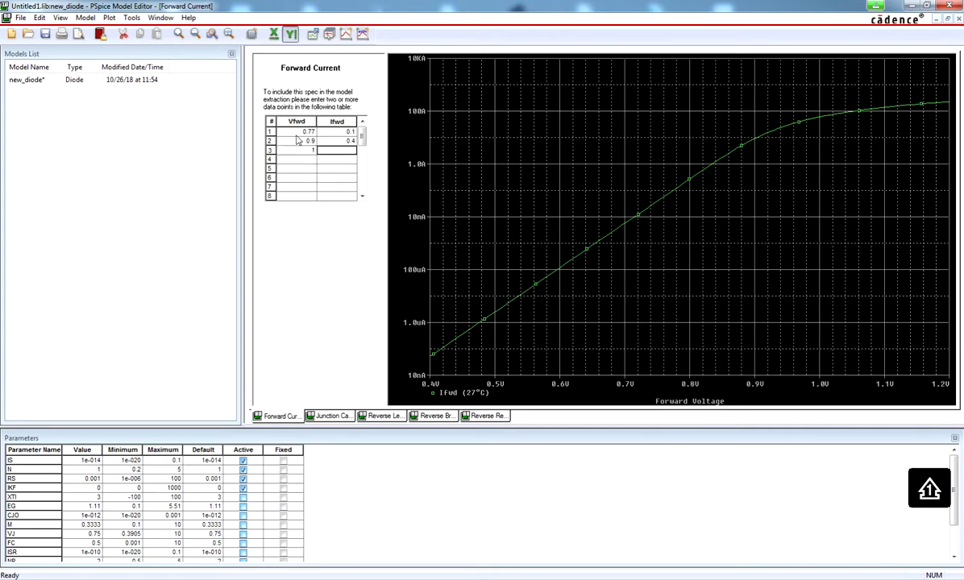
type("0.85")
key("Tab")
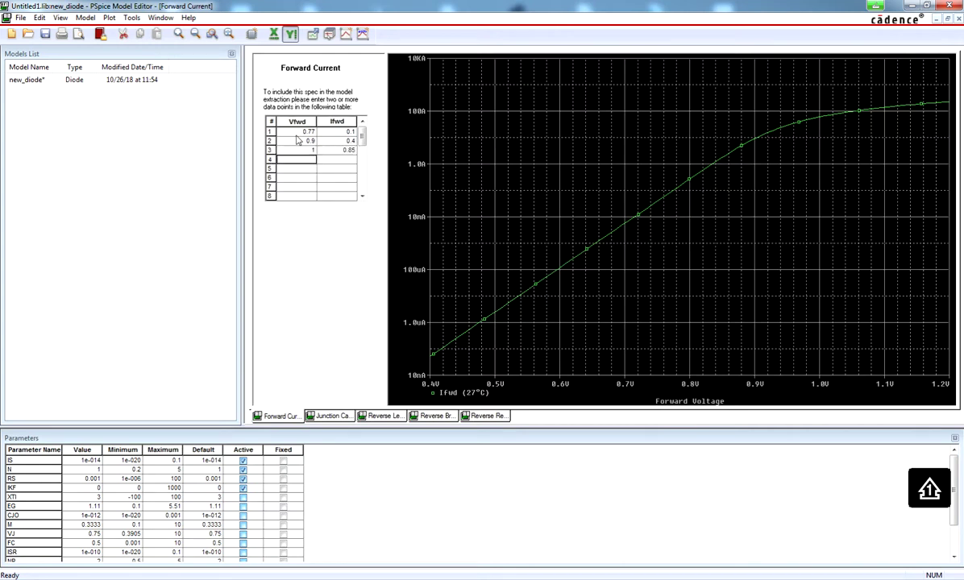
type("1.2")
key("Tab")
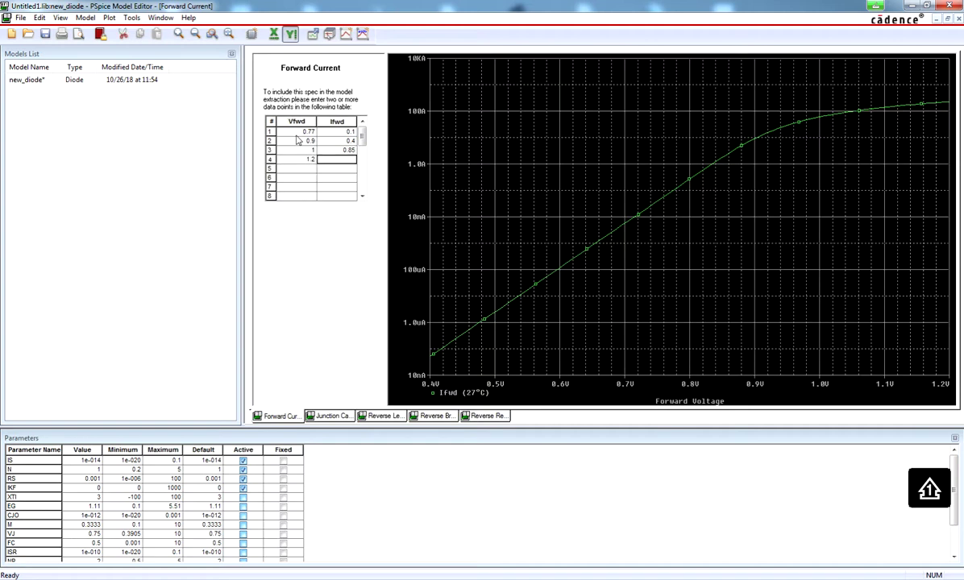
type("2.9")
key("Tab")
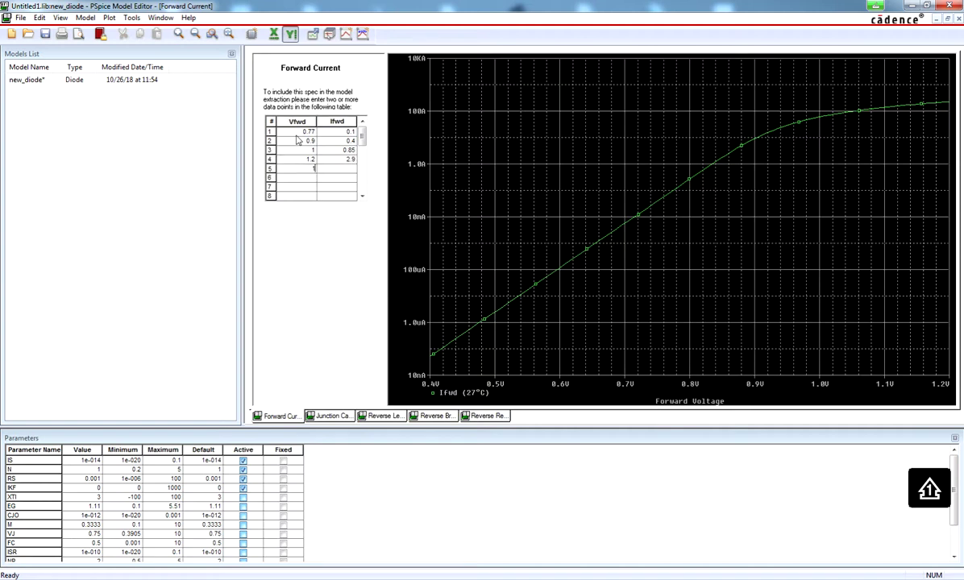
Step: Add the fifth and sixth Forward Current points: Vfwd 1.6 with Ifwd 10, and Vfwd 1.9 with Ifwd 20
type("1.6")
key("Tab")
type("10")
key("Tab")
type("1.9")
key("Tab")
type("20")
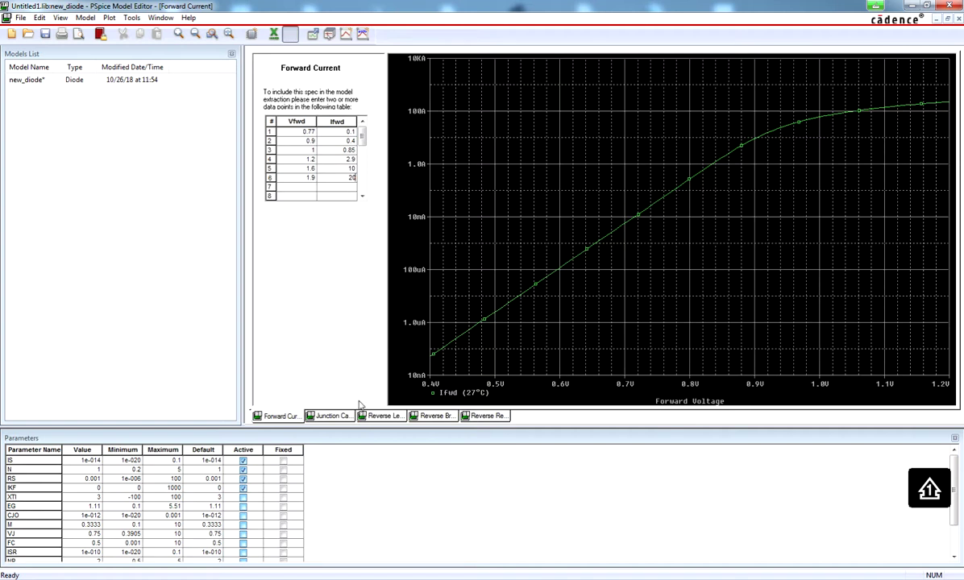
Step: Enter the first two Junction Capacitance points: Vrev 0.1 with Cj 1.8e-11, and Vrev 2 with Cj 1.05e-11
left_click(335, 417)
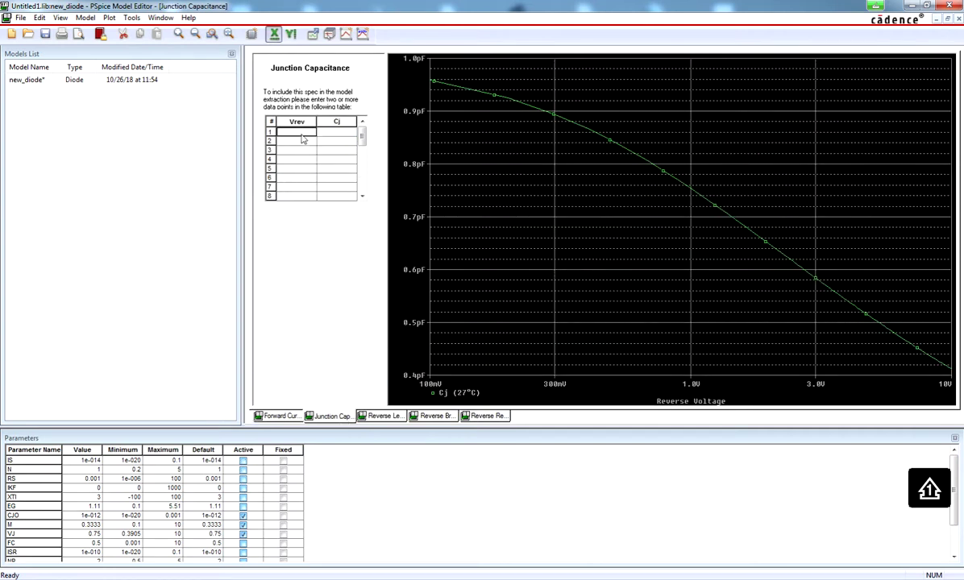
type("0.1")
key("Tab")
type("1")
key("Return")
type(".8e-11")
left_click(302, 139)
type("2")
key("Tab")
type("1.05e-11")
key("Tab")
Step: Add the third and fourth Junction Capacitance points: Vrev 40 with Cj 4e-12, and Vrev 100 with Cj 3e-12
type("4")
key("Tab")
type("4e-12")
key("Tab")
type("100")
key("Tab")
type("3e-12")
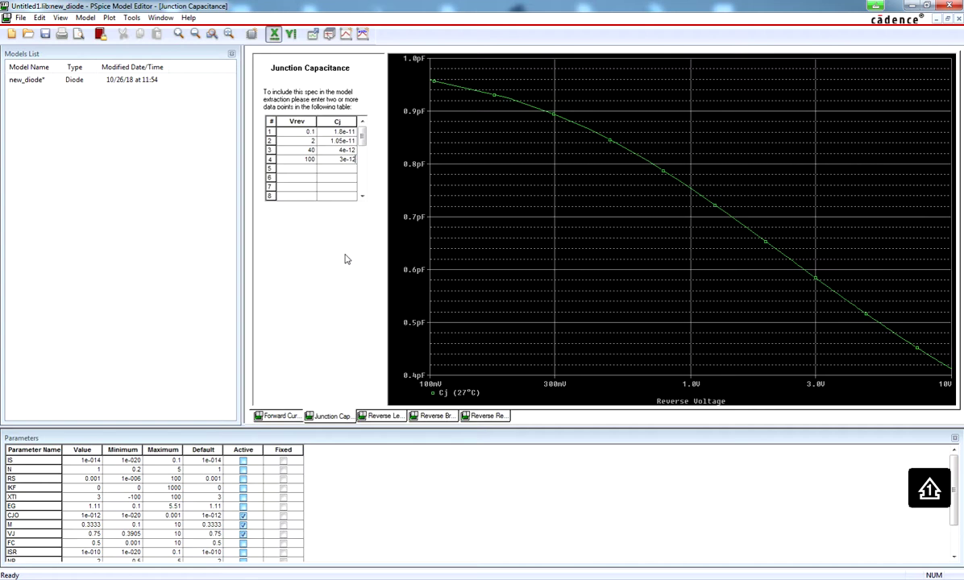
Step: Enter a Reverse Leakage data point with Vrev 800 and Irev 6e-6
left_click(379, 416)
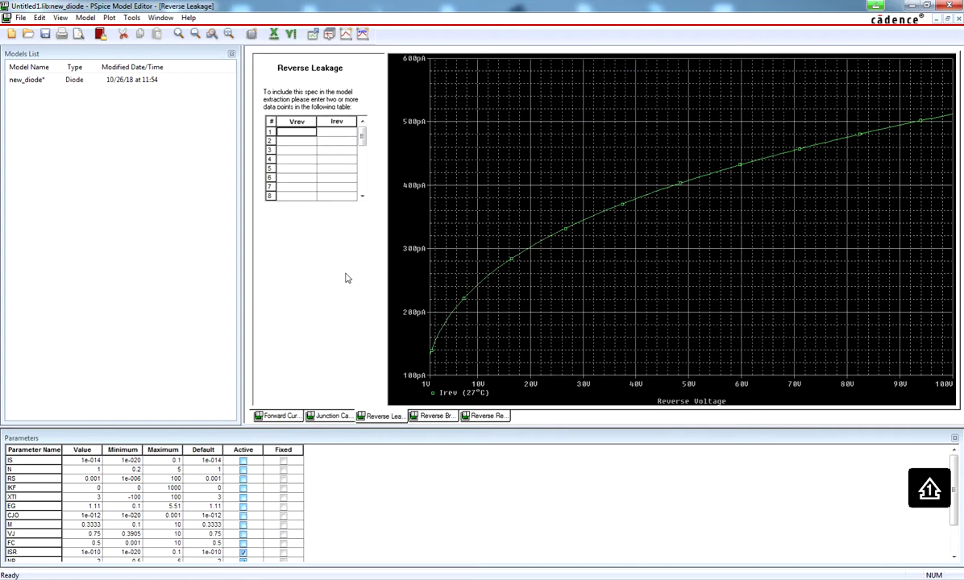
left_click(313, 134)
type("800")
key("Tab")
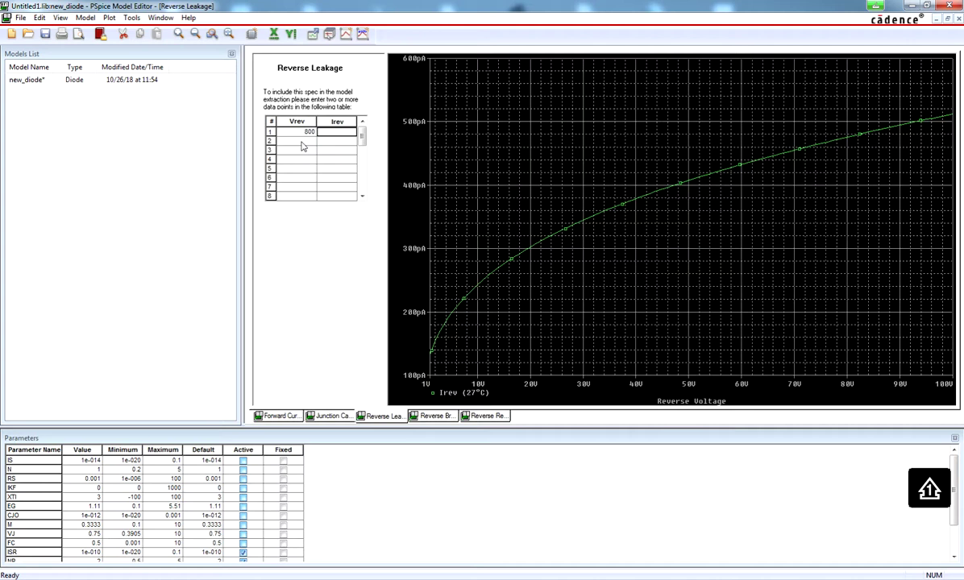
type("6e-6")
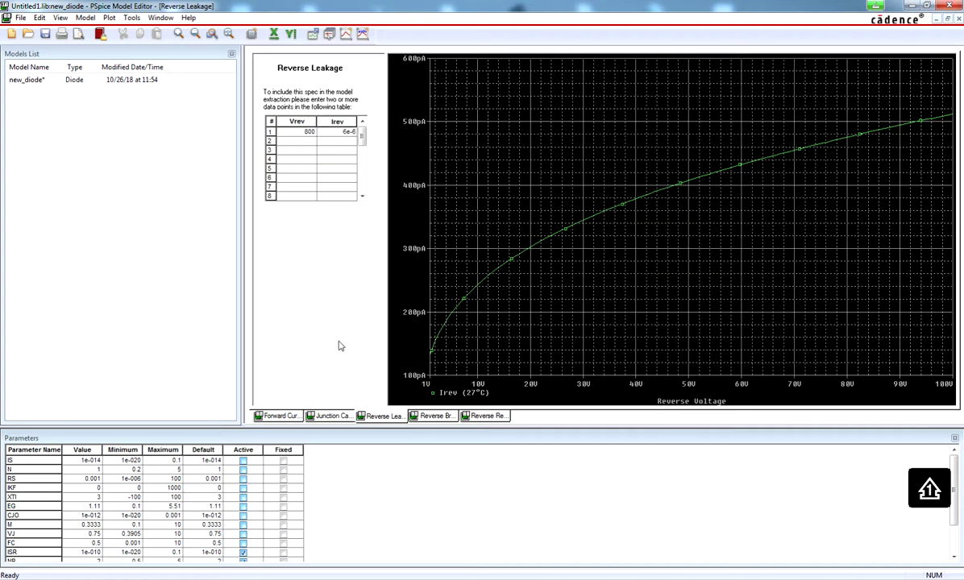
Step: Set the Reverse Breakdown values to Vz 800, Iz 2e-5 and Zz 1
left_click(434, 416)
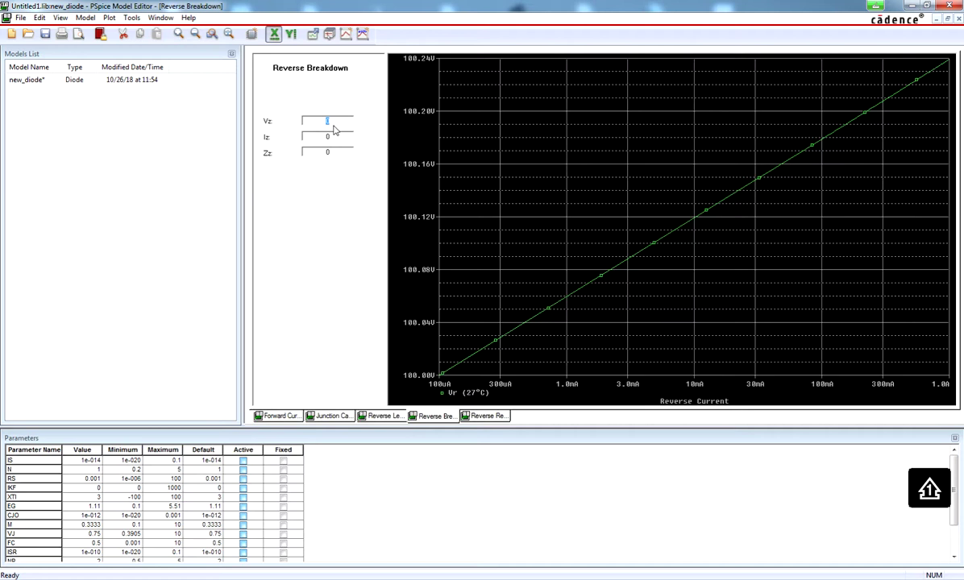
type("800")
key("Tab")
type("2e-5")
key("Tab")
type("1")
Step: Set the Reverse Recovery values to Trr 6e-8, Ifwd 0.25 and Irev 2e-8
left_click(484, 416)
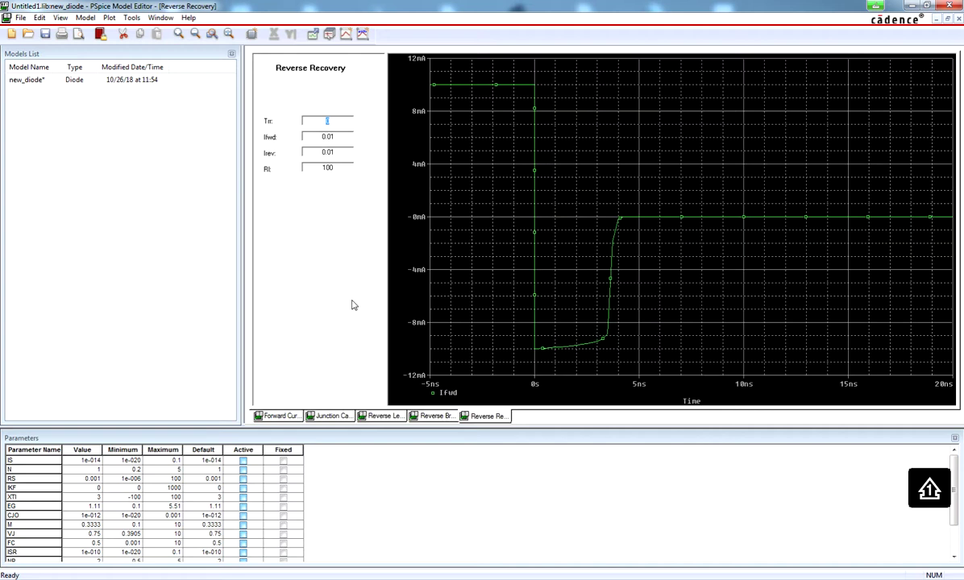
type("6e-8")
key("Tab")
type("0.25")
key("Tab")
type("2e-8")
key("Tab")
Step: Review the data entered for each of the five diode characteristic curves, ending on Forward Current
left_click(431, 416)
left_click(365, 416)
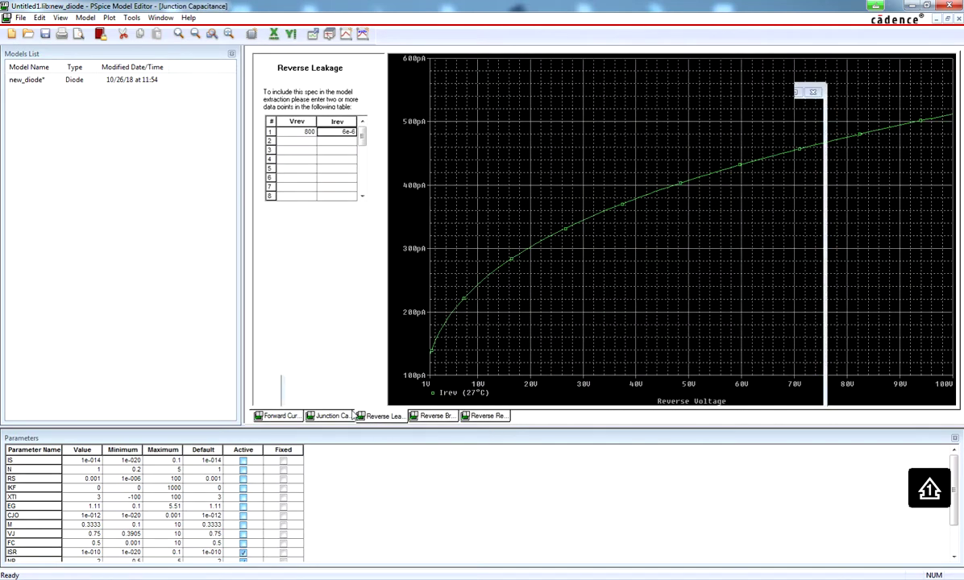
left_click(281, 416)
left_click(330, 416)
left_click(383, 416)
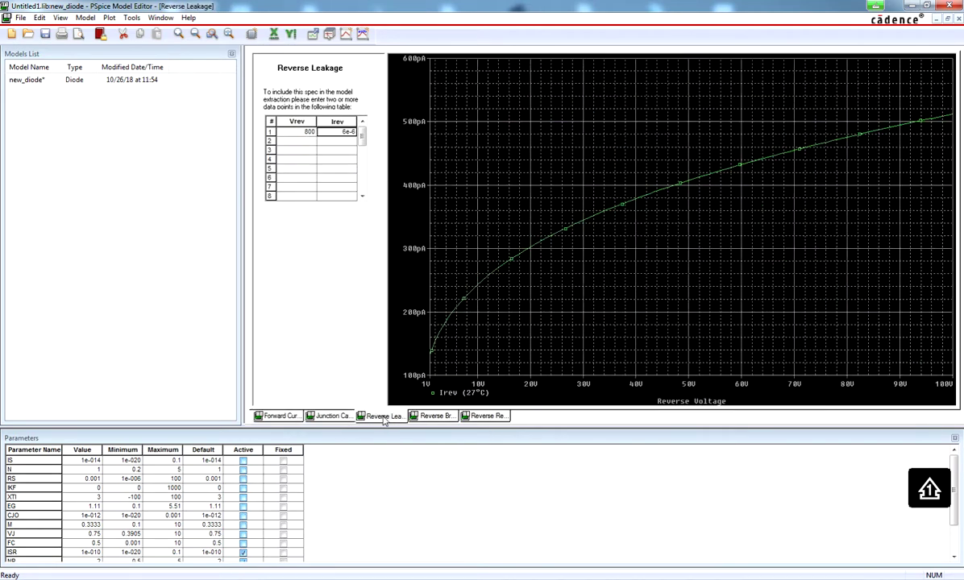
left_click(434, 416)
left_click(487, 416)
left_click(279, 416)
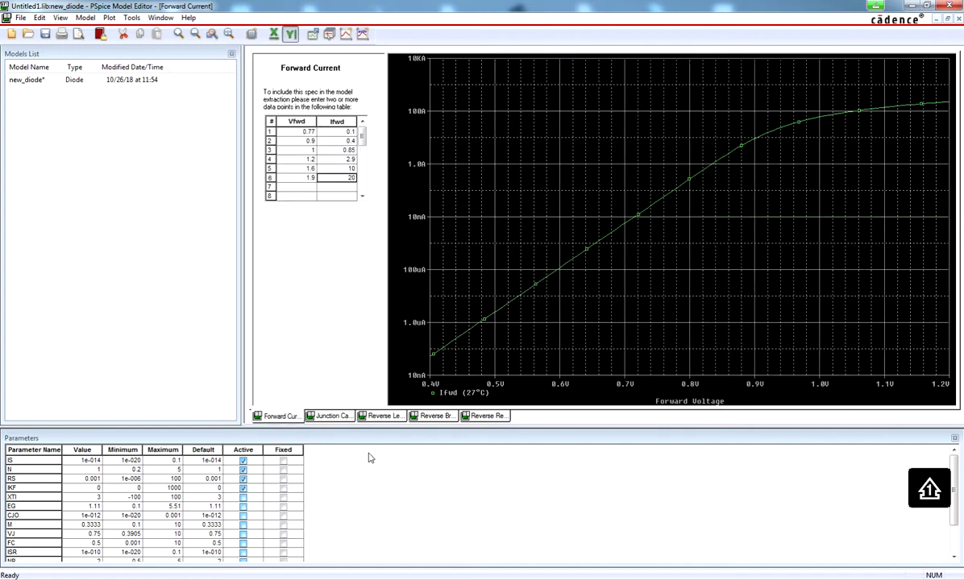
Step: Enlarge the Parameters table to show all rows and examine which parameters are active for each characteristic curve
left_click_drag(351, 428, 350, 354)
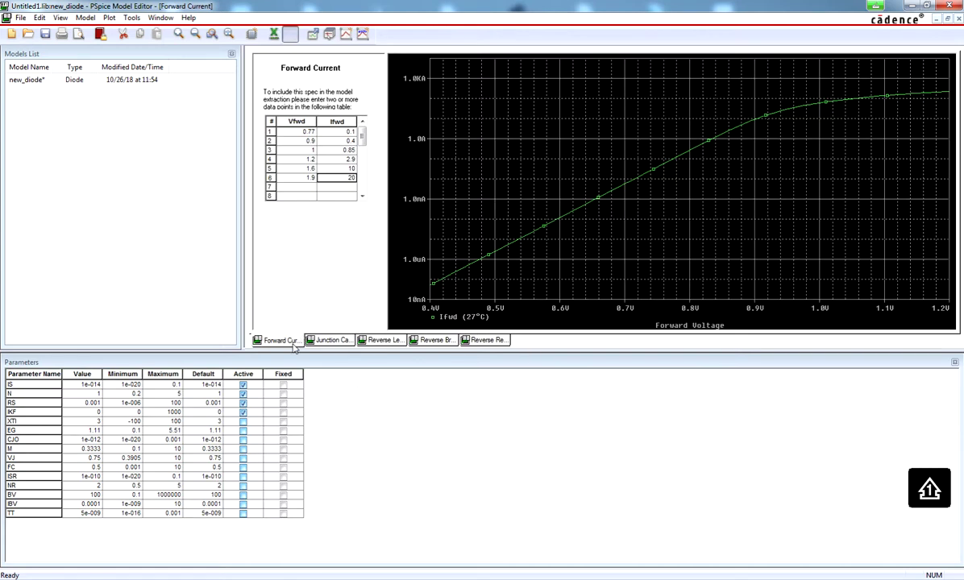
left_click(329, 341)
left_click(369, 342)
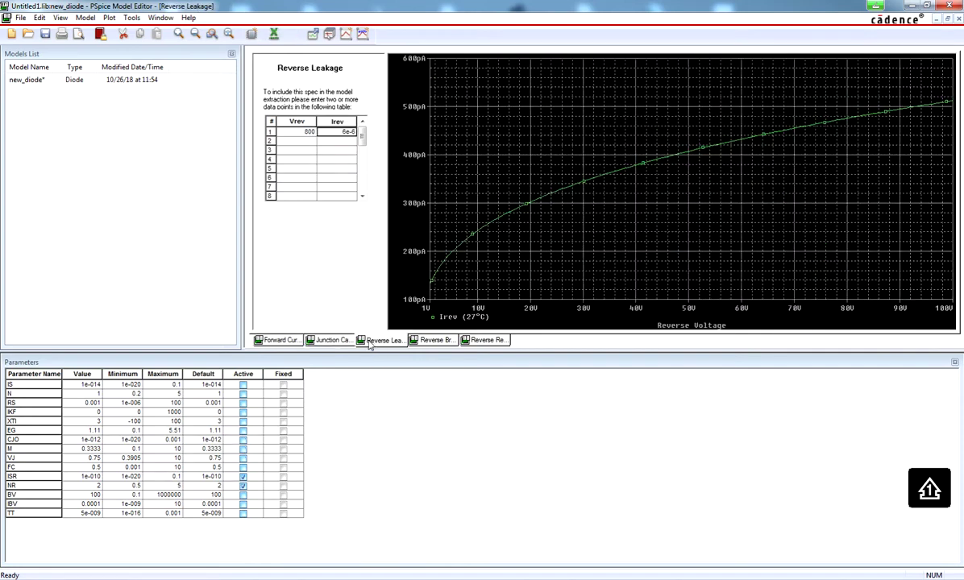
left_click(435, 340)
left_click(331, 340)
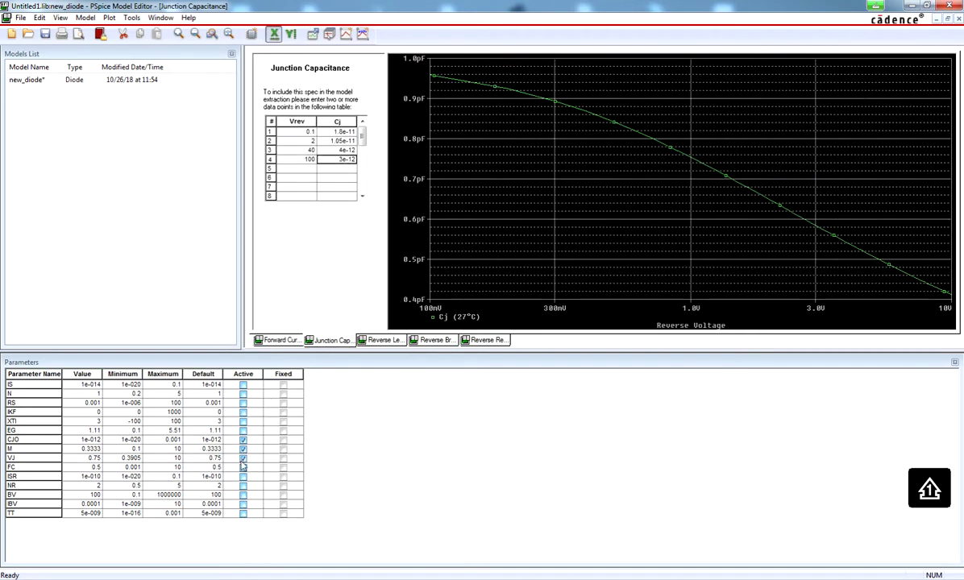
left_click(272, 340)
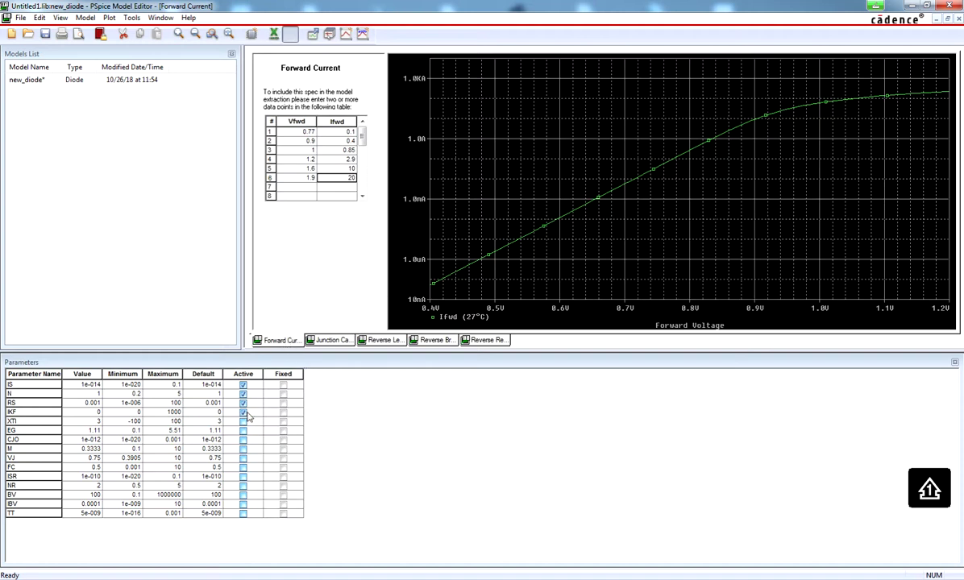
left_click(324, 340)
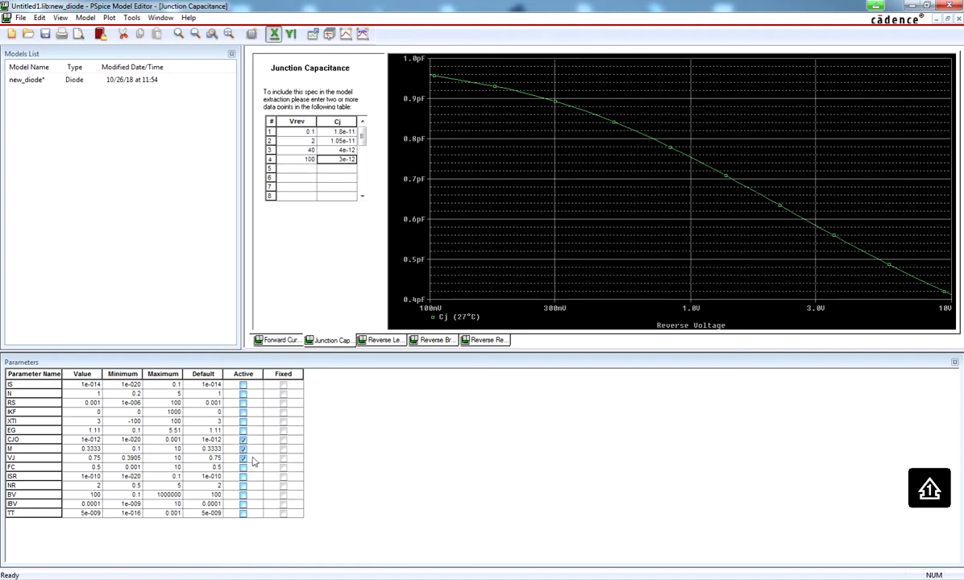
left_click(382, 340)
left_click(435, 341)
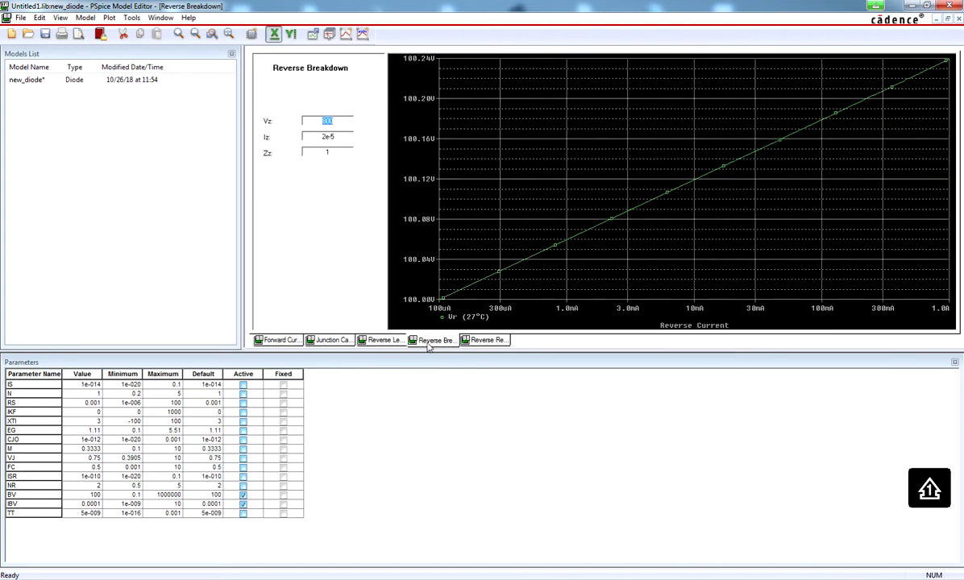
left_click(486, 340)
Step: Return to the Forward Current curve and extract the diode's model parameters from the entered specifications
left_click(286, 341)
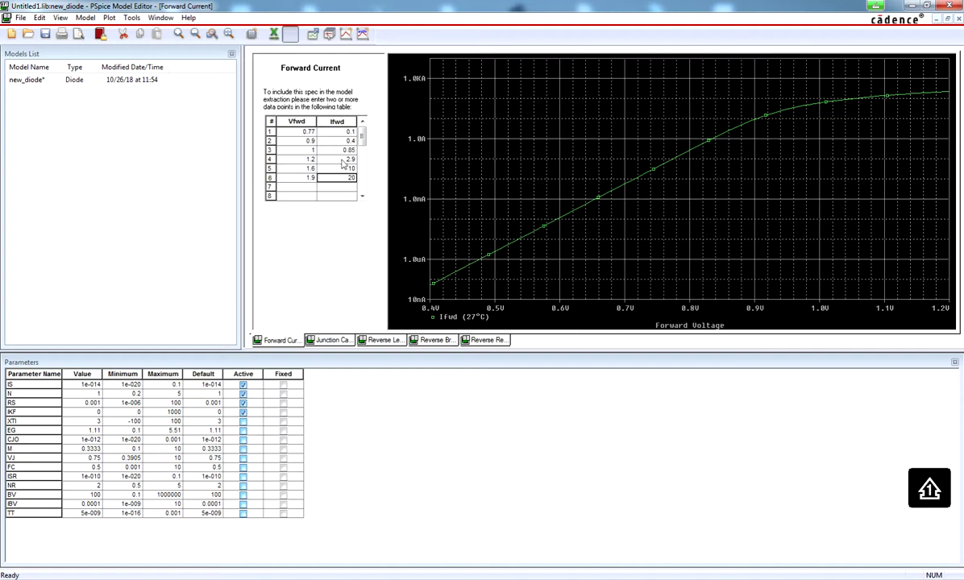
left_click(131, 18)
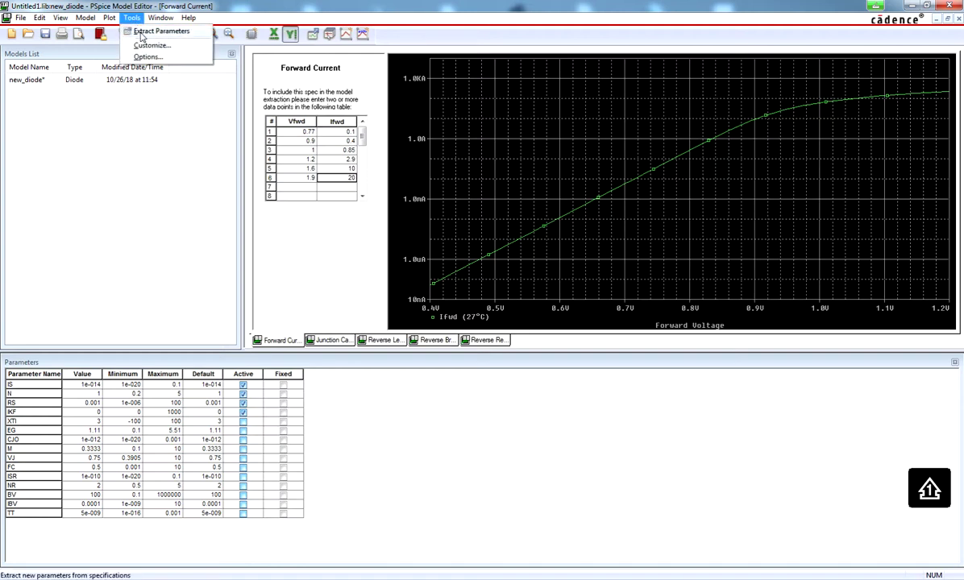
left_click(143, 33)
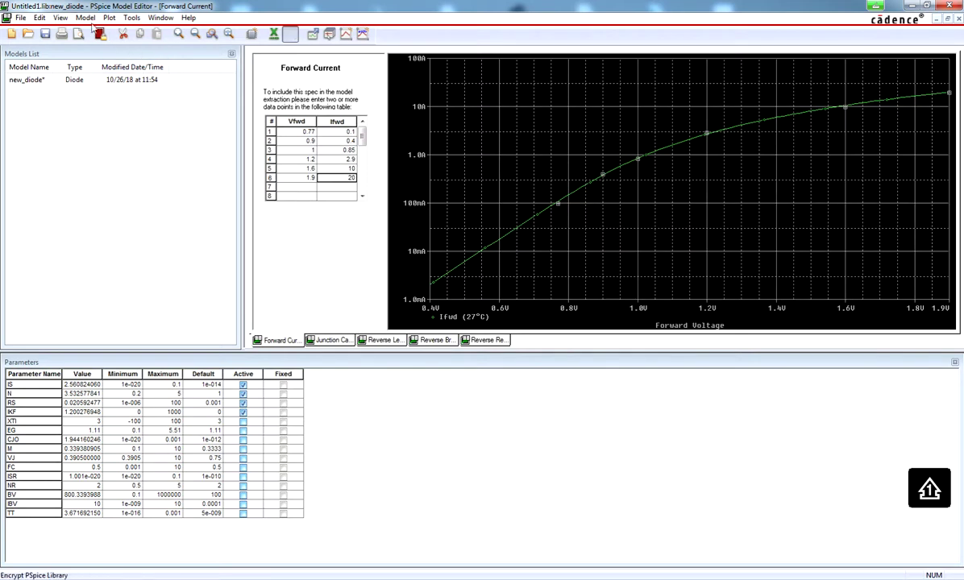
Step: Examine the generated model text, highlighting the .MODEL new_diode definition and its parameters, and return to the model extraction view
left_click(60, 17)
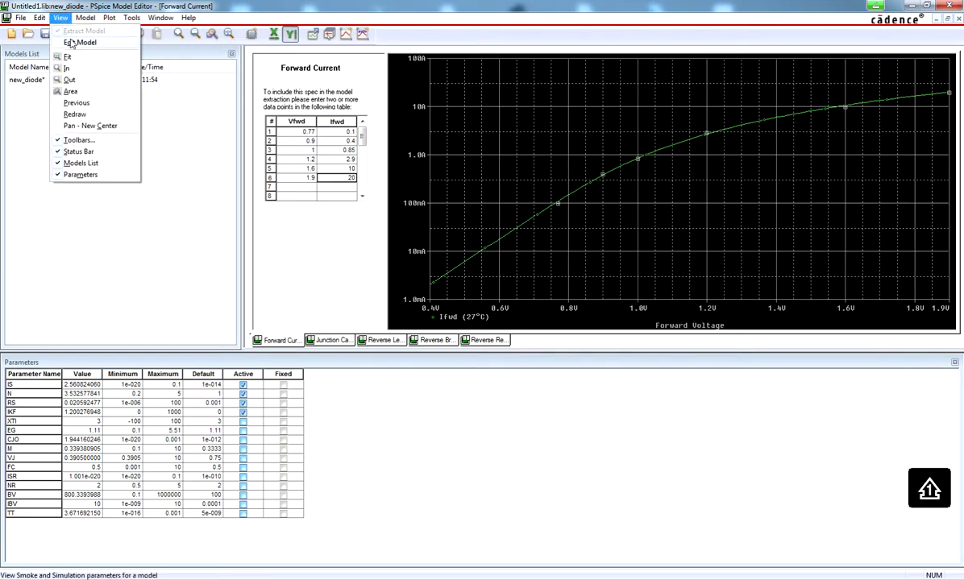
left_click(88, 42)
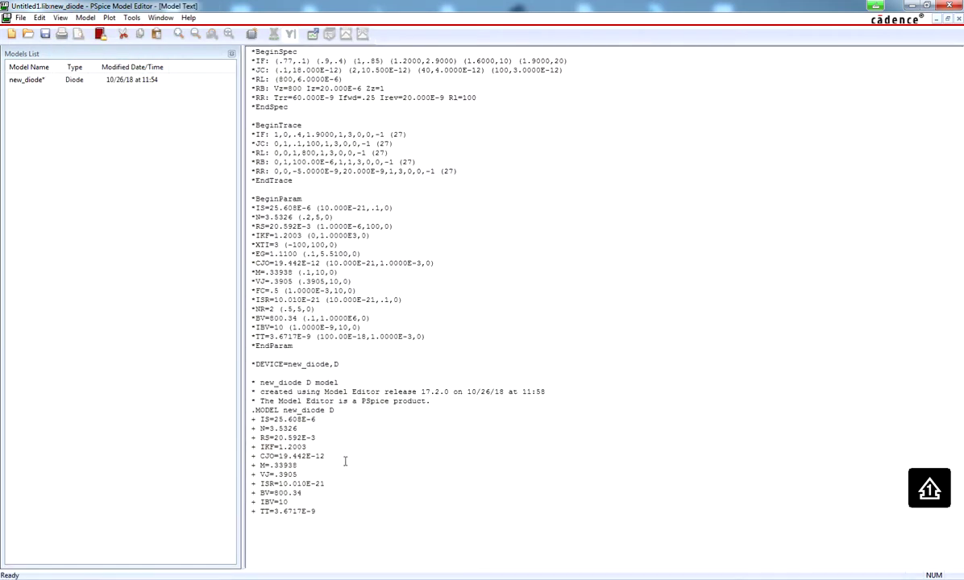
left_click_drag(327, 508, 250, 409)
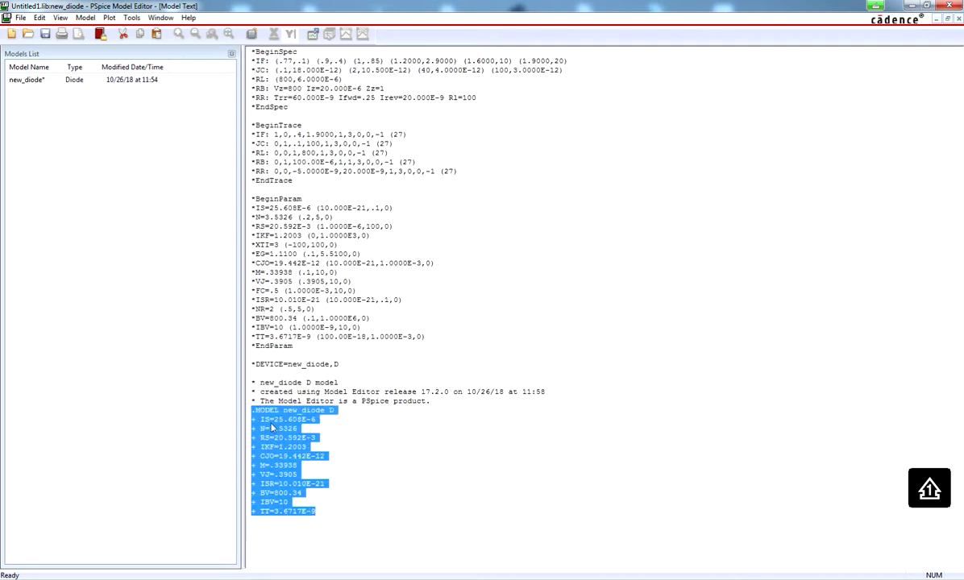
left_click(339, 514)
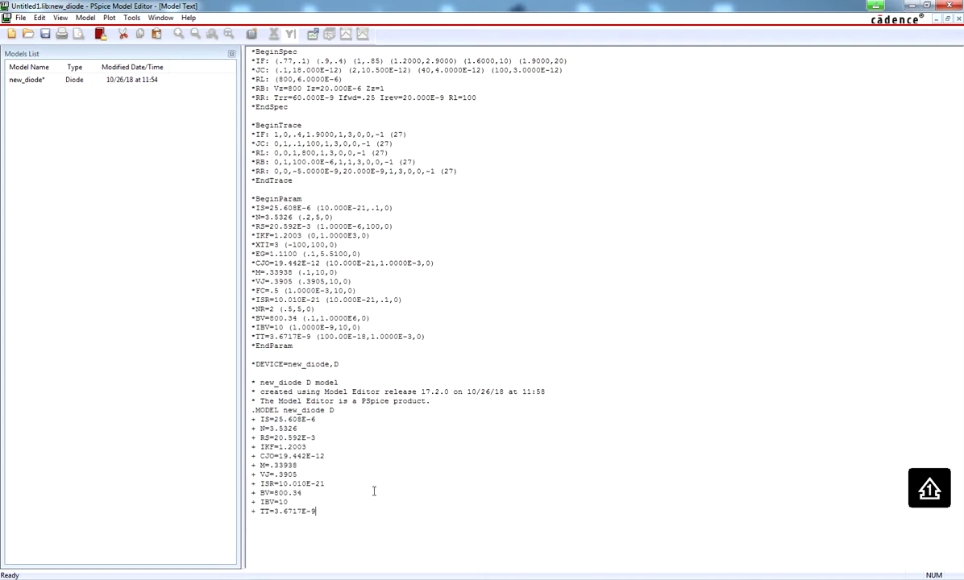
left_click(60, 20)
left_click(81, 31)
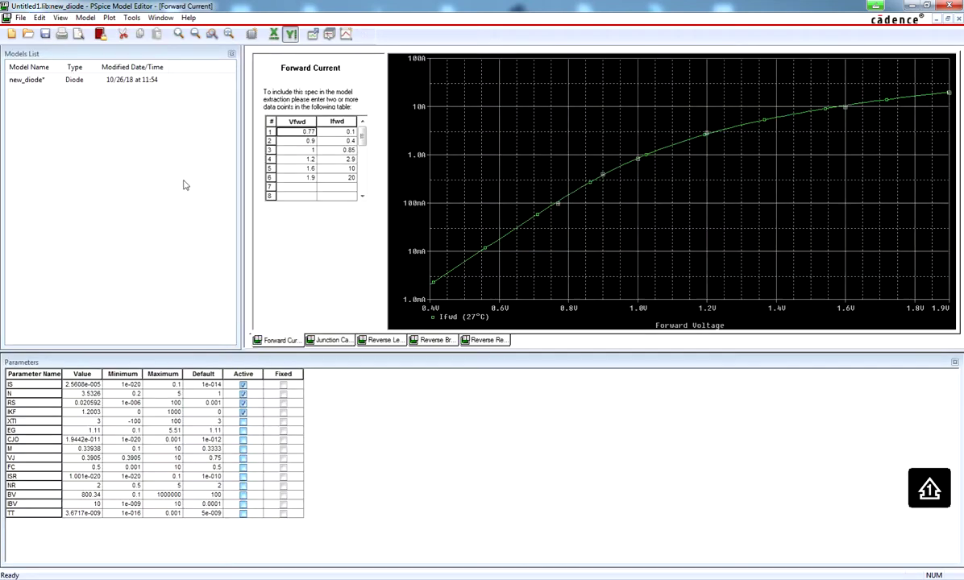
Step: Open the Smoke Parameters for new_diode to examine the maximum operating condition fields, and return to the Forward Current curve
left_click(92, 18)
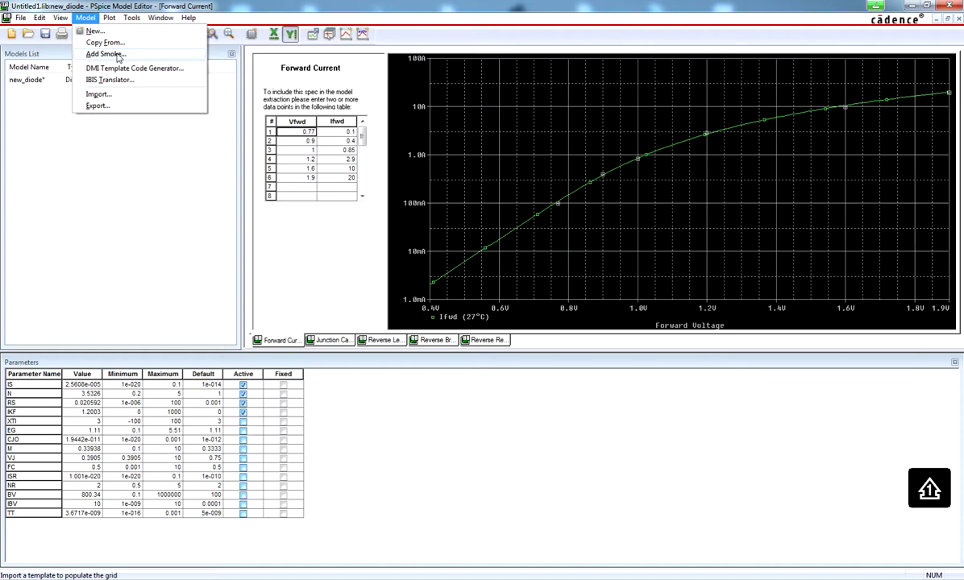
left_click(105, 54)
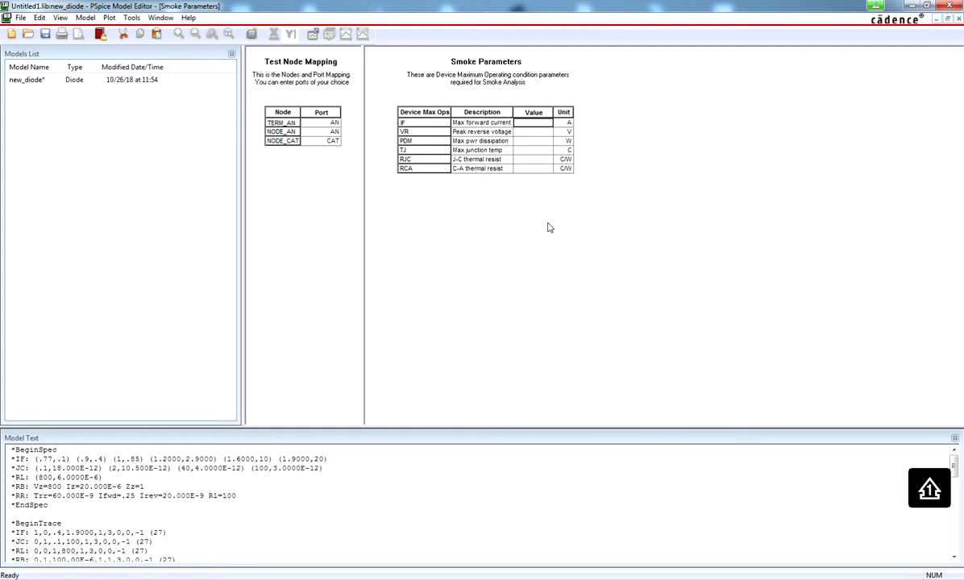
left_click(130, 18)
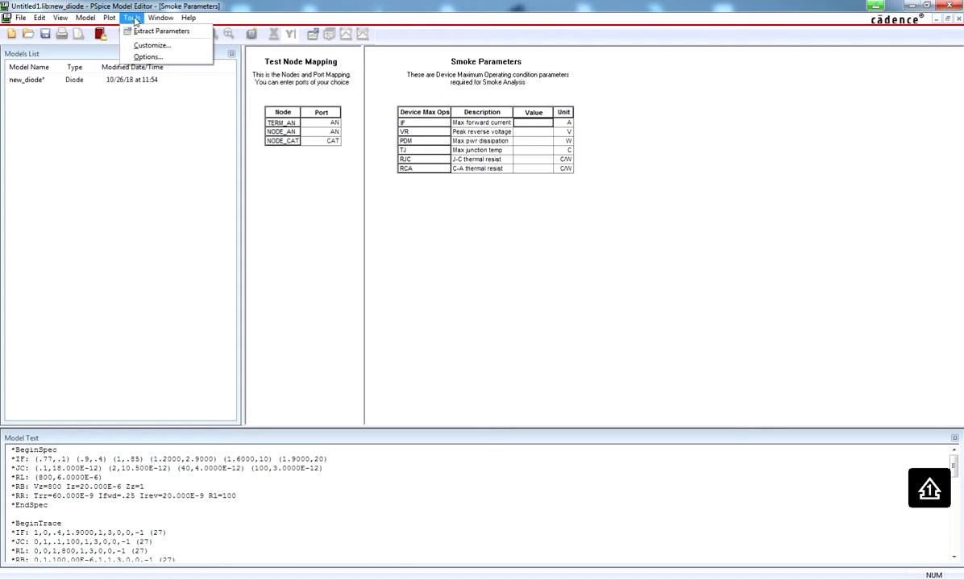
left_click(129, 18)
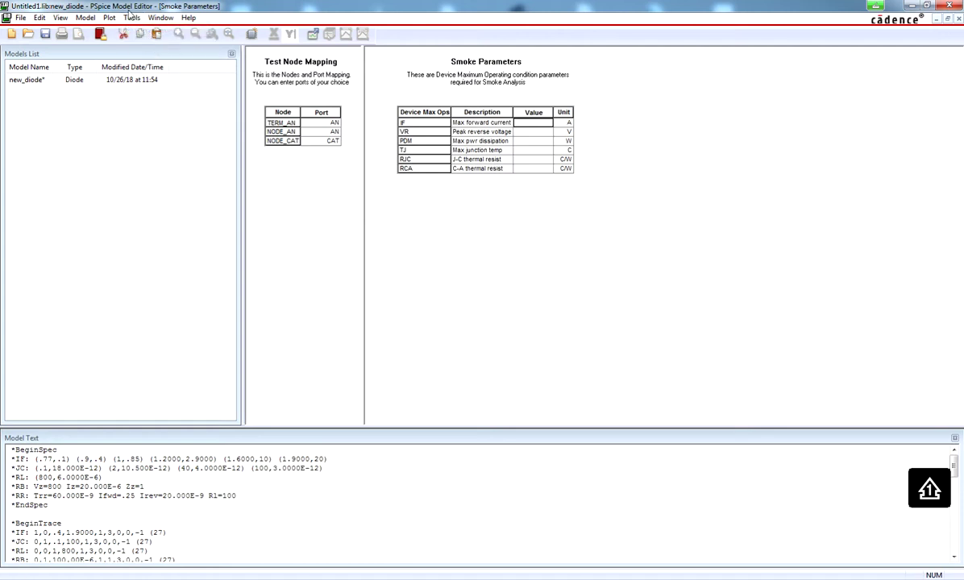
left_click(85, 17)
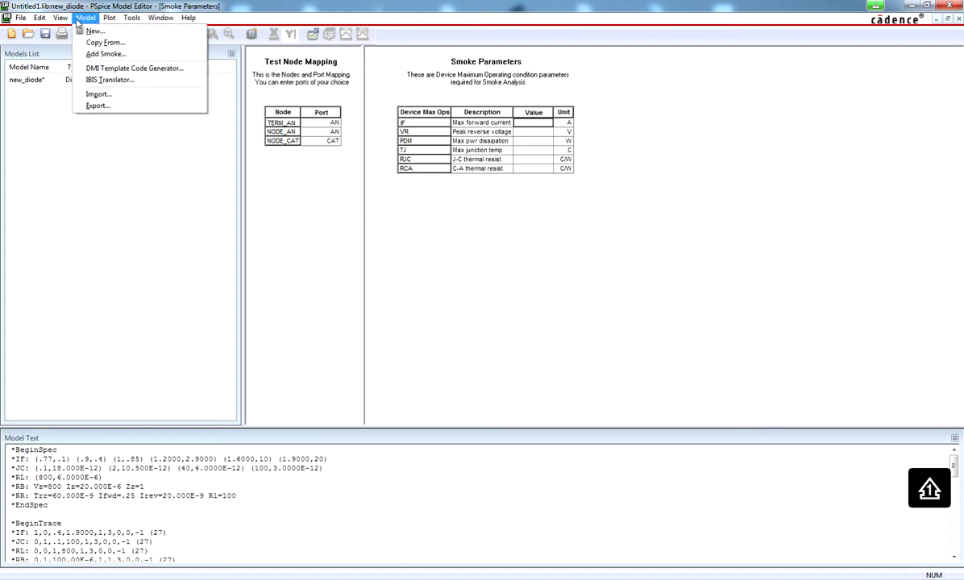
left_click(93, 30)
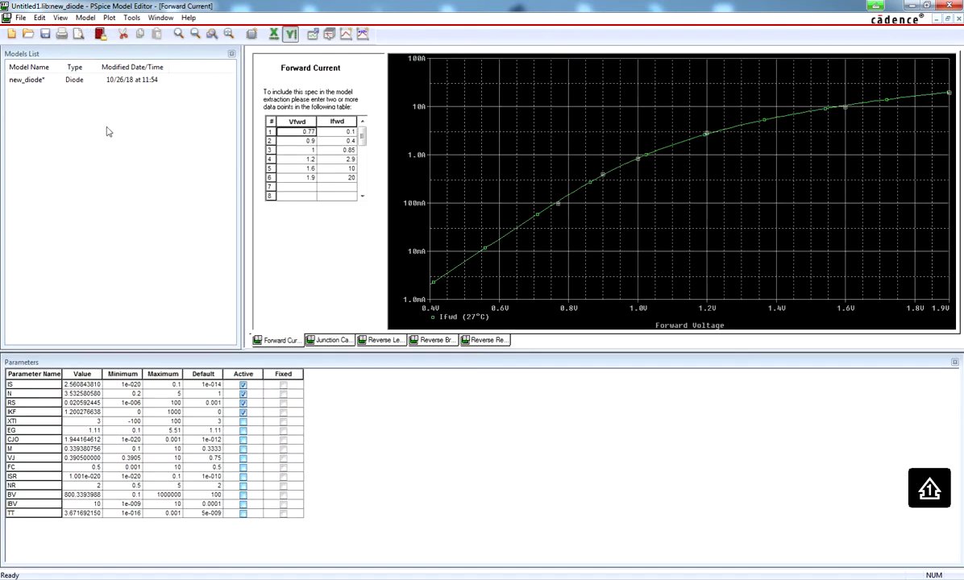
left_click(21, 17)
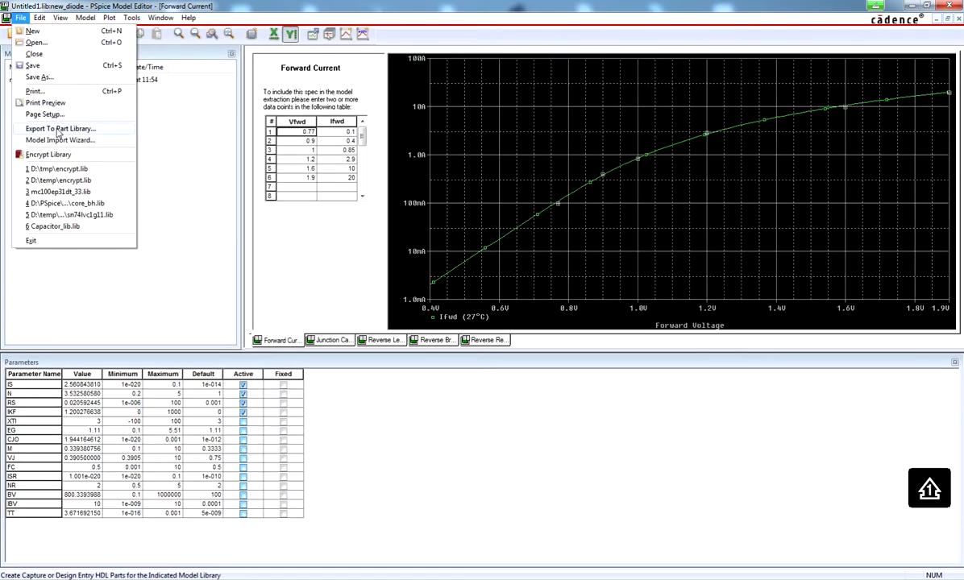
left_click(162, 126)
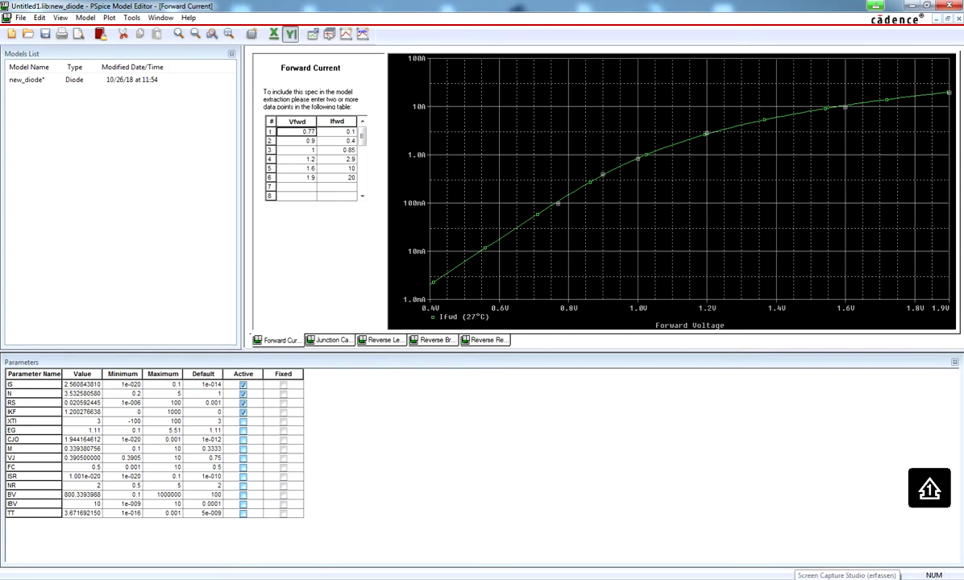
right_click(794, 578)
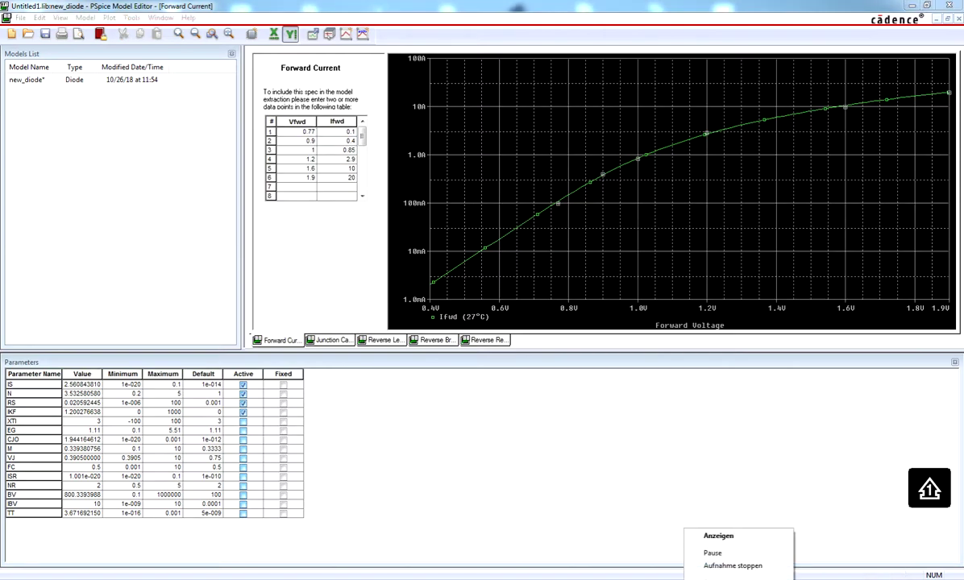